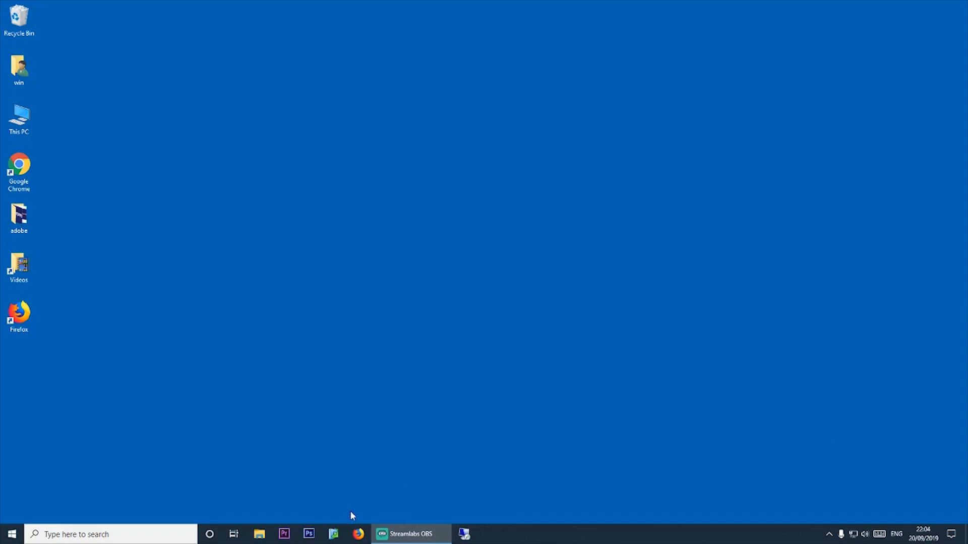
# - Open Firefox, search the web for gmail and open the Gmail inbox
pyautogui.click(358, 533)
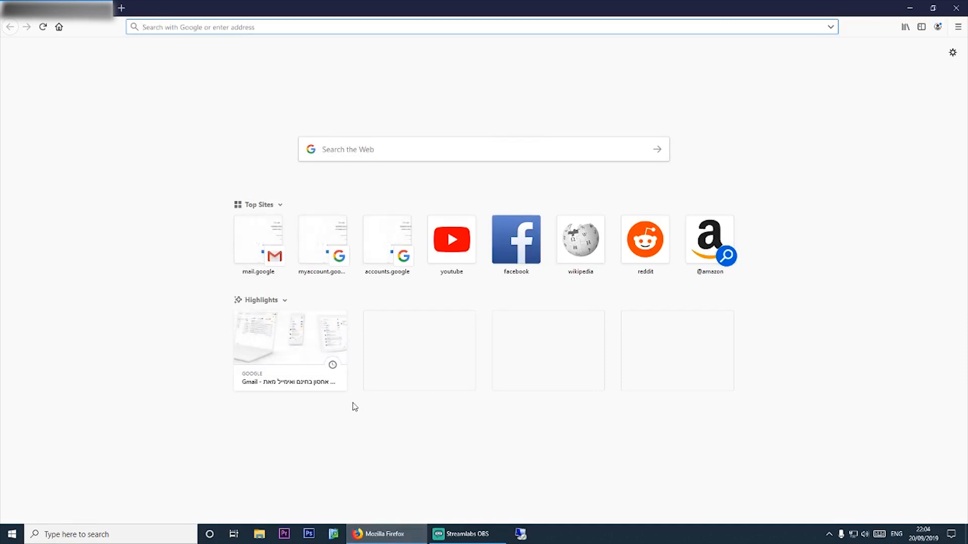
pyautogui.click(398, 155)
pyautogui.write('gmail')
pyautogui.press('Return')
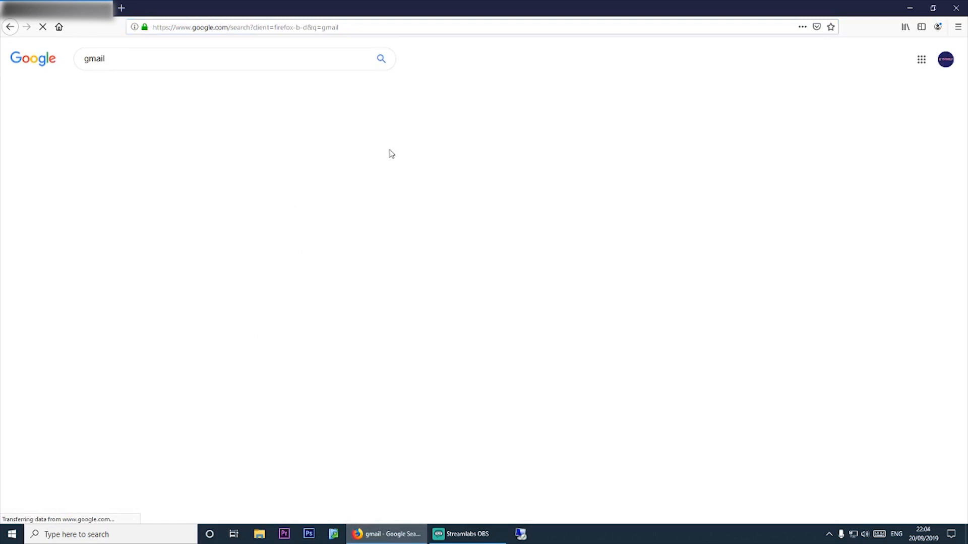
pyautogui.click(135, 131)
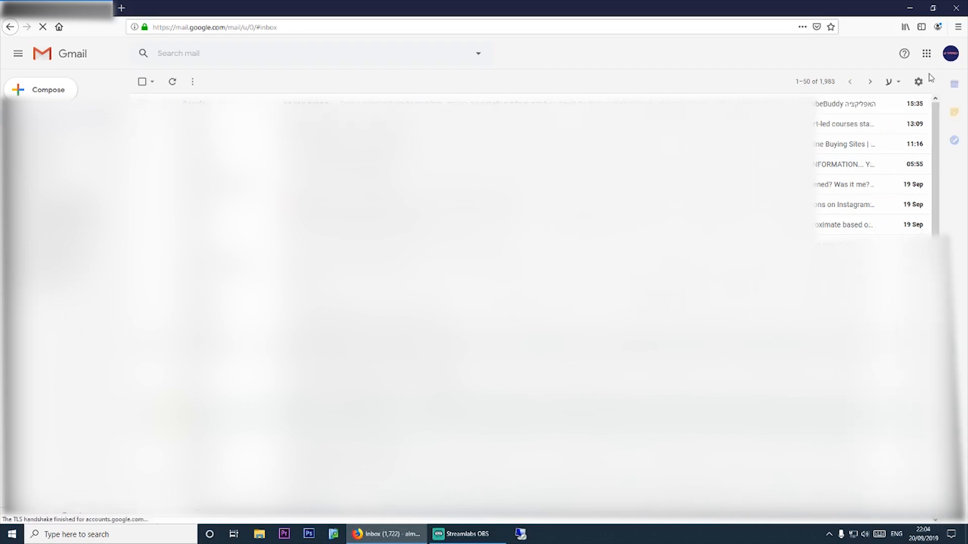
# - Open Gmail's Forwarding and POP/IMAP settings and check the IMAP access status
pyautogui.click(918, 81)
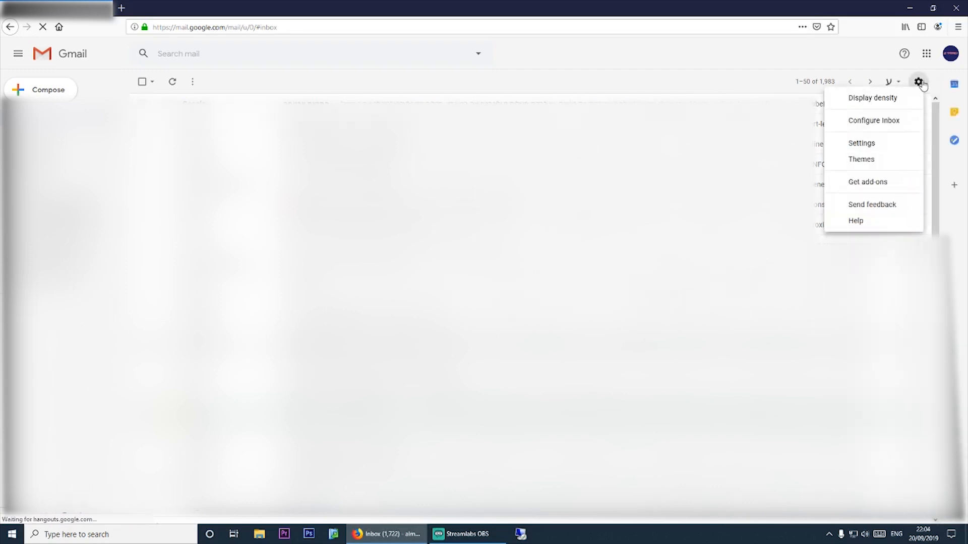
pyautogui.click(884, 145)
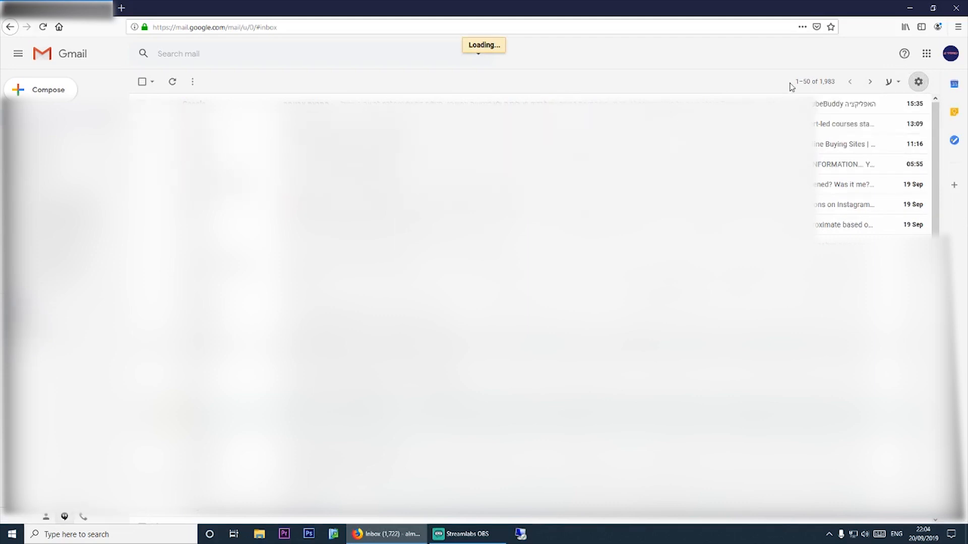
pyautogui.click(918, 82)
pyautogui.click(863, 142)
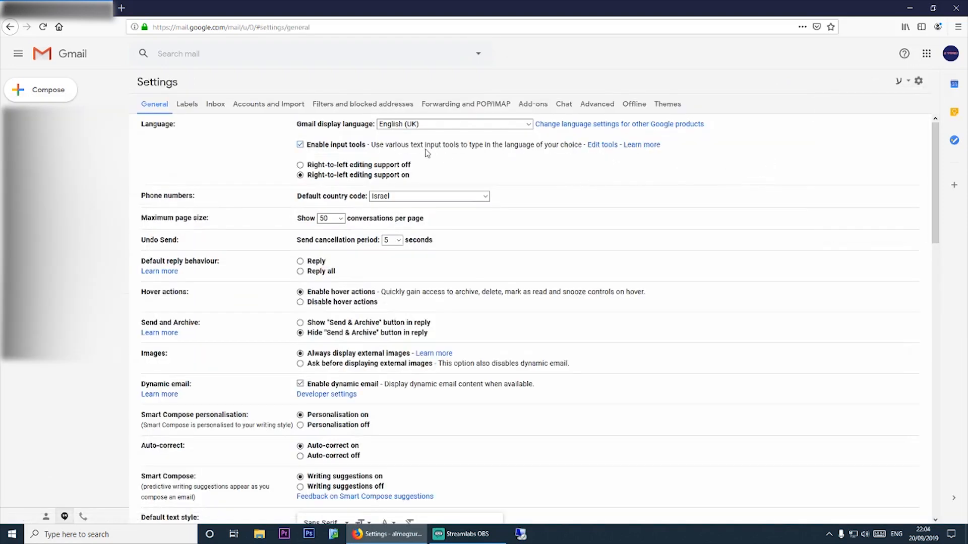
pyautogui.click(471, 106)
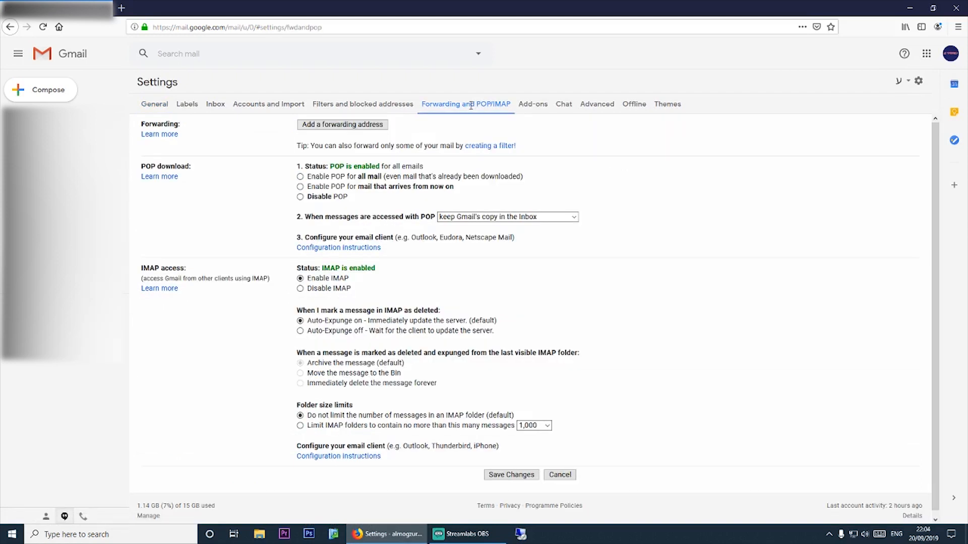
pyautogui.moveTo(376, 267); pyautogui.dragTo(296, 266)
pyautogui.click(586, 274)
pyautogui.hotkey('alt', 'Tab')
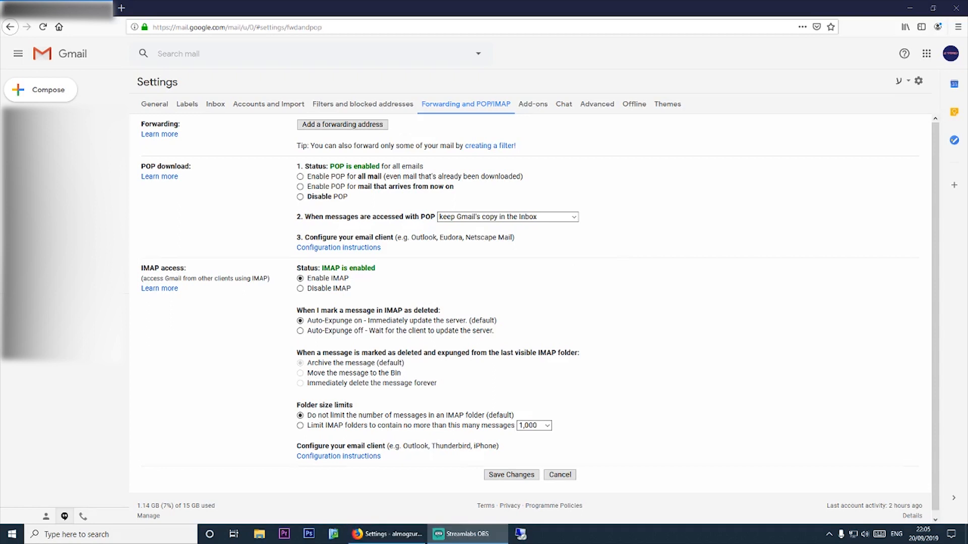
# - Open the Security page of the Google Account that belongs to this mailbox
pyautogui.click(927, 54)
pyautogui.click(927, 57)
pyautogui.click(950, 55)
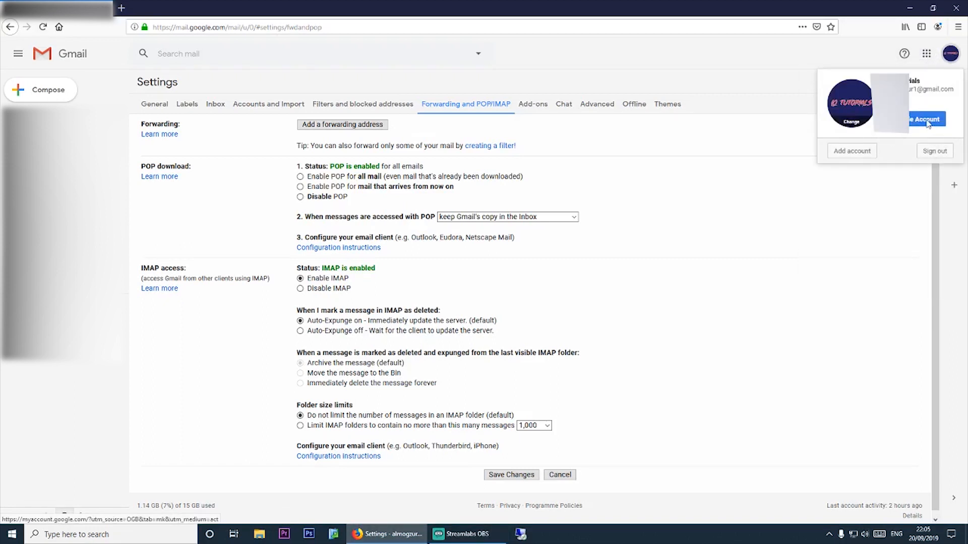
pyautogui.click(904, 120)
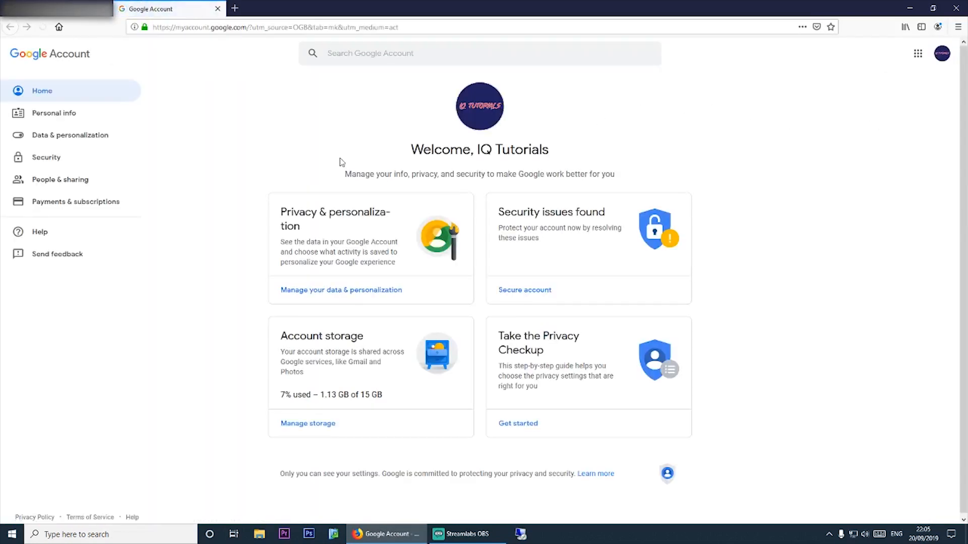
pyautogui.click(72, 156)
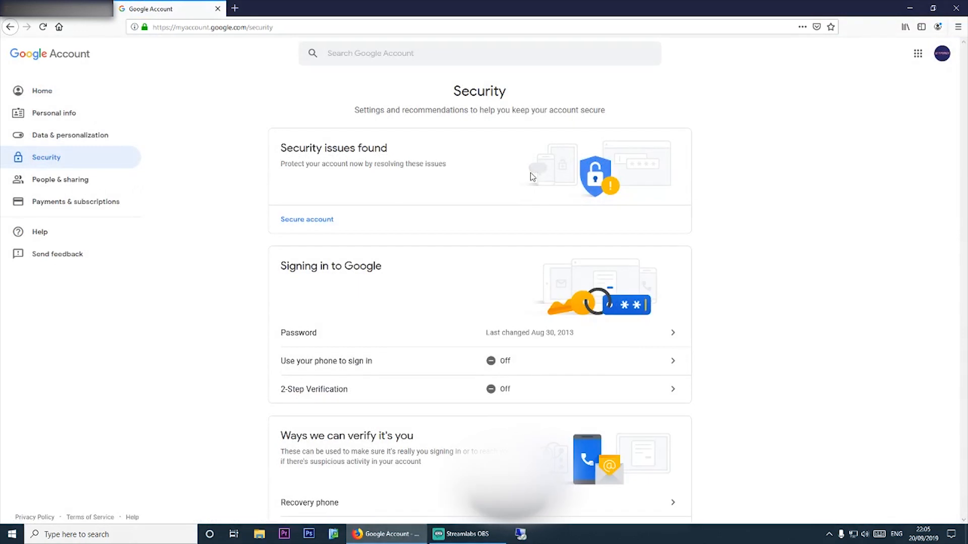
# - Turn on less secure app access for the Google Account
pyautogui.scroll(-2, 576, 200)
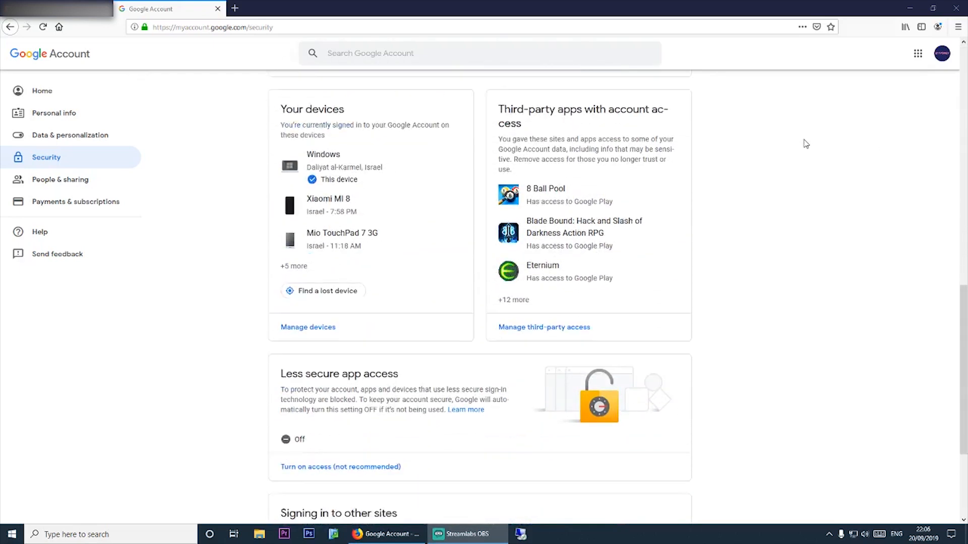
pyautogui.scroll(-3, 805, 144)
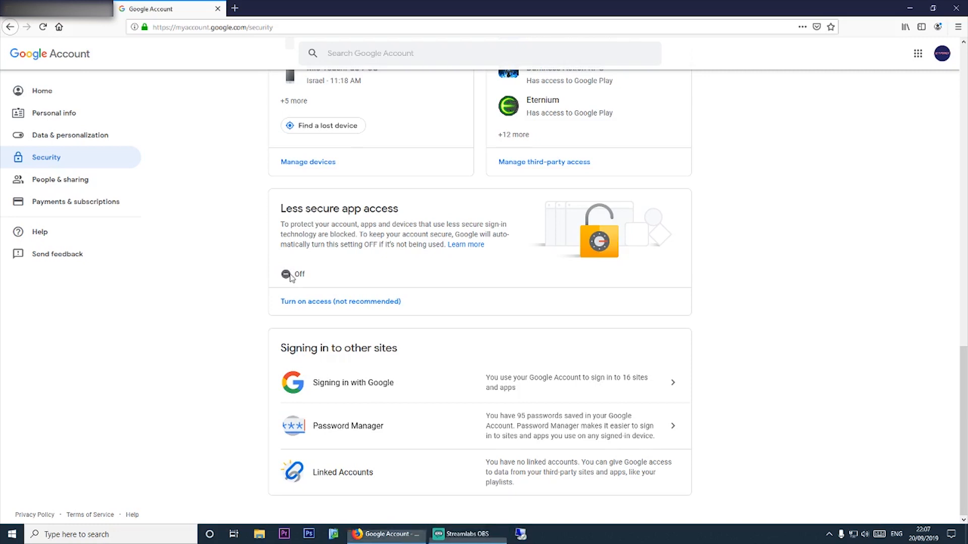
pyautogui.click(312, 303)
pyautogui.click(625, 171)
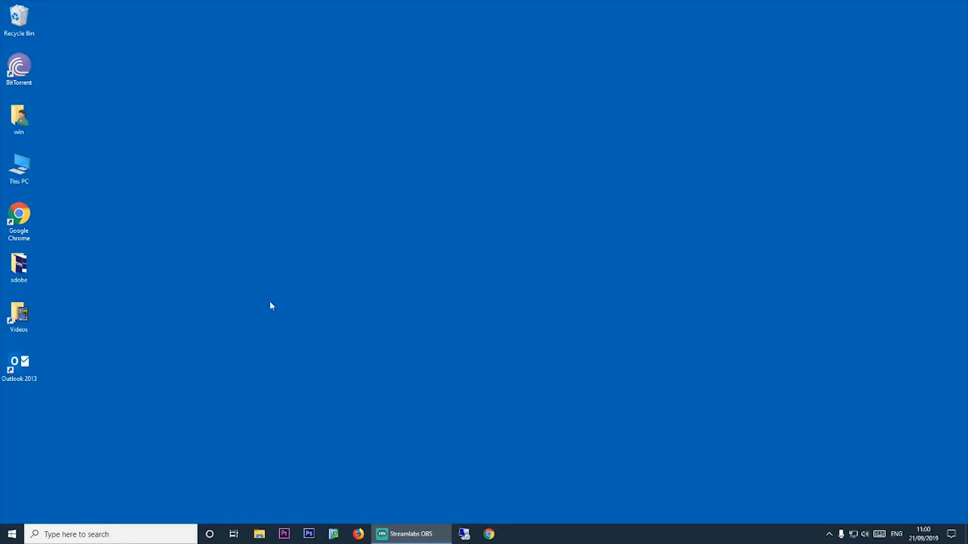
# - Switch to Outlook 2013 and start adding a new e-mail account from the account settings
pyautogui.doubleClick(11, 364)
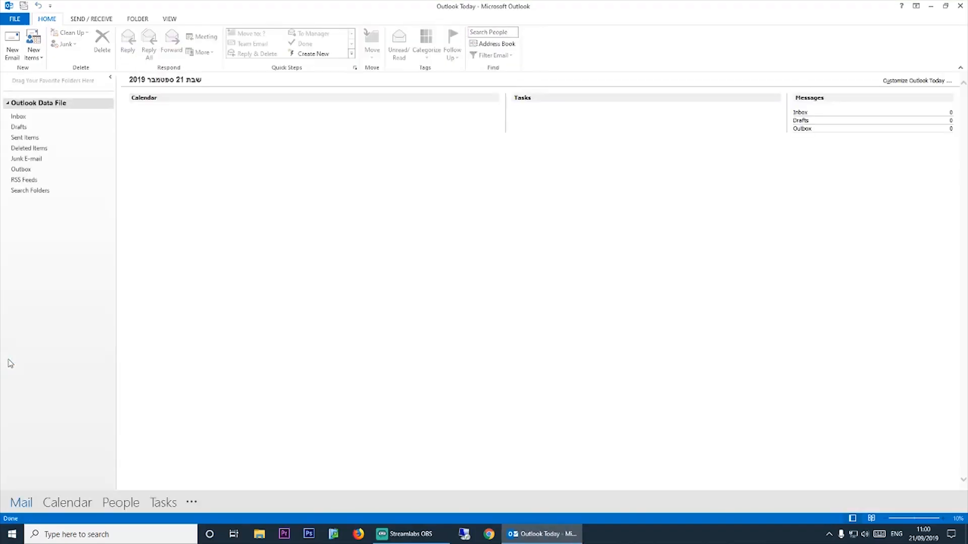
pyautogui.click(16, 19)
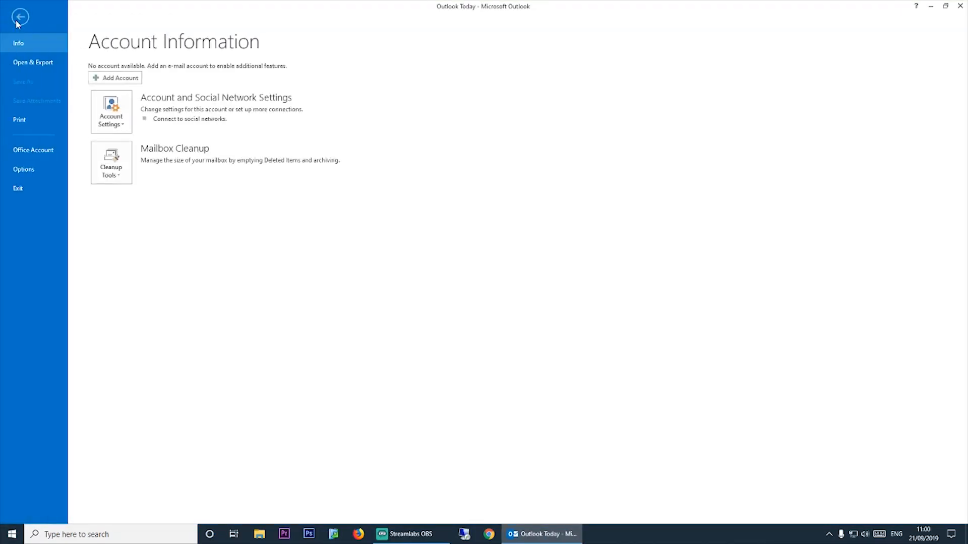
pyautogui.click(115, 122)
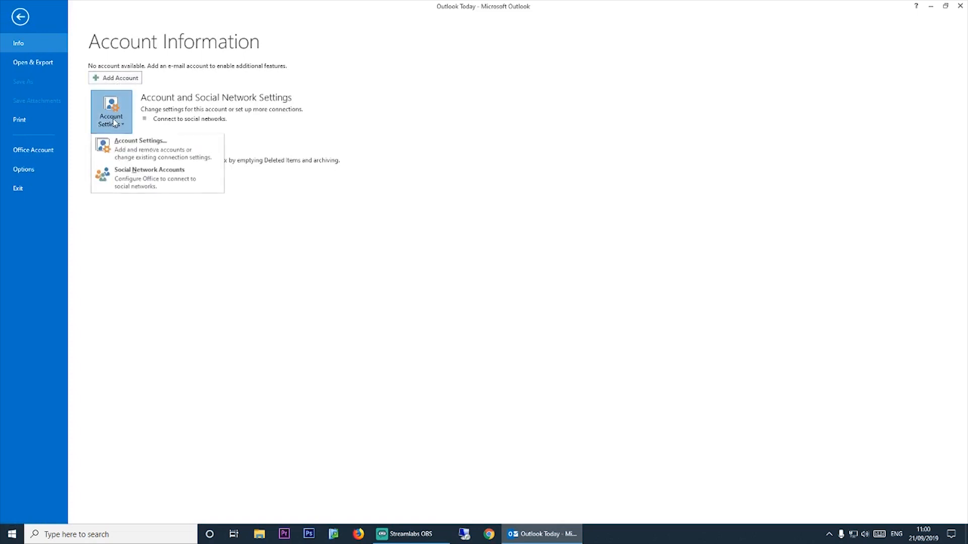
pyautogui.click(120, 155)
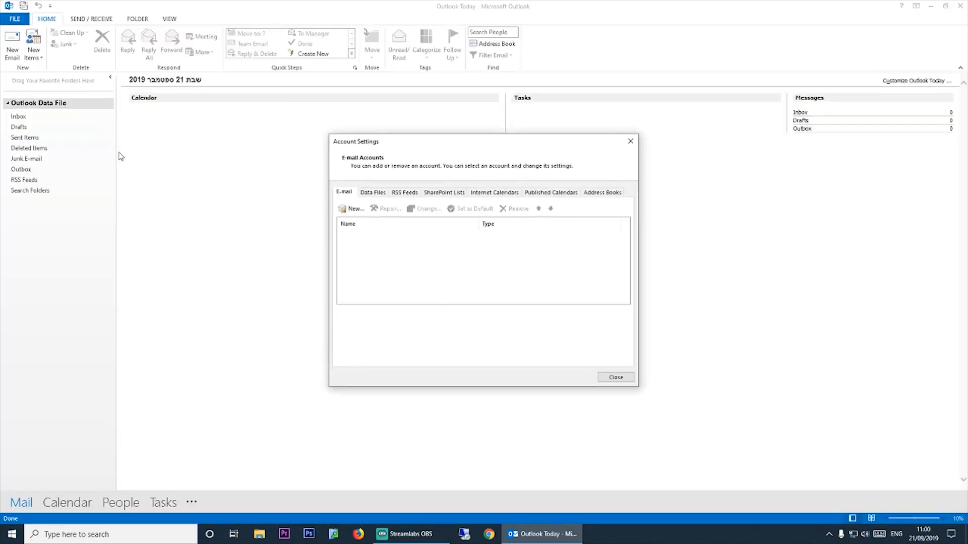
pyautogui.click(352, 208)
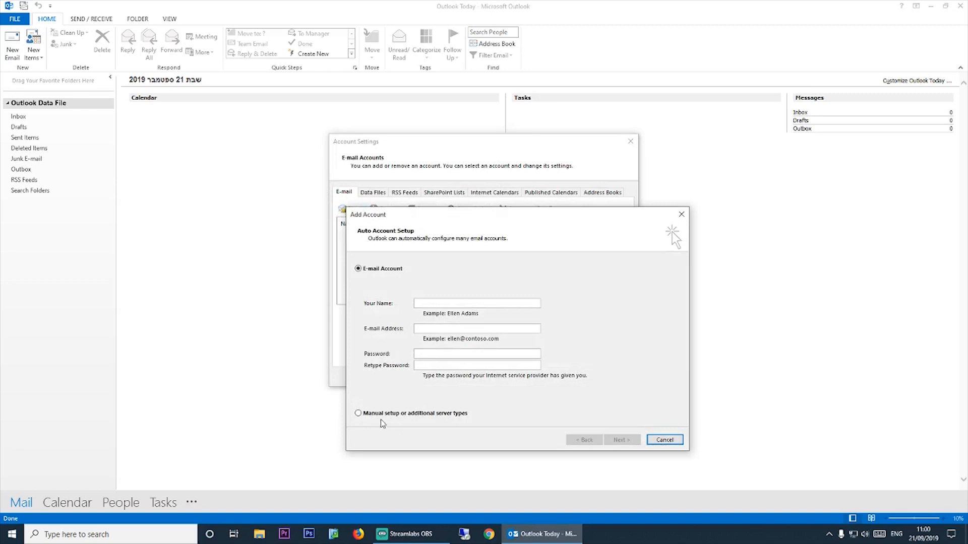
# - Choose manual setup for the new account with the POP or IMAP service
pyautogui.click(447, 420)
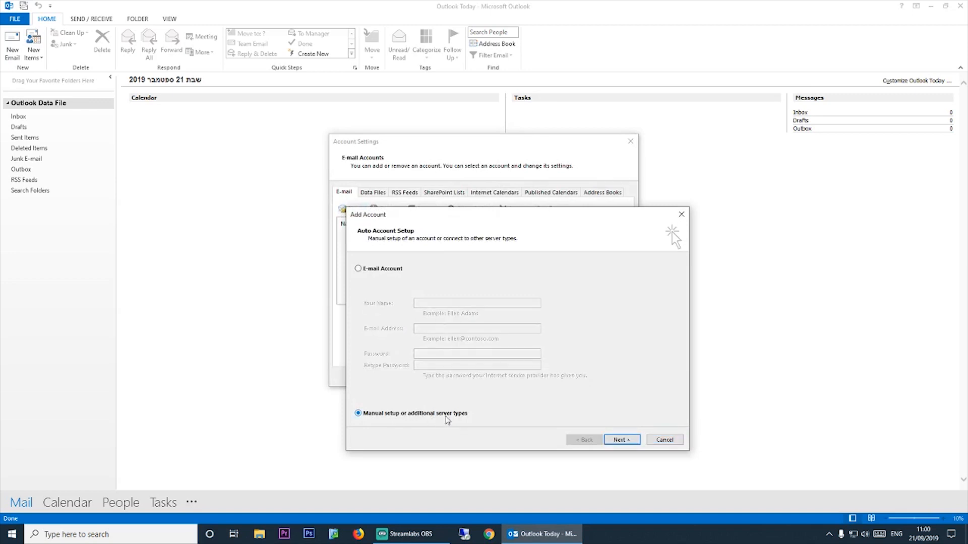
pyautogui.click(623, 441)
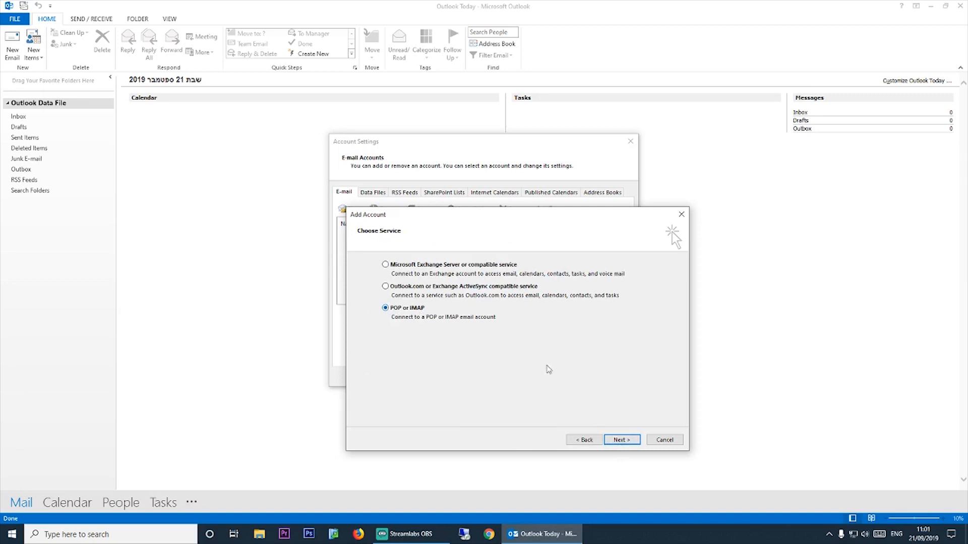
pyautogui.click(620, 441)
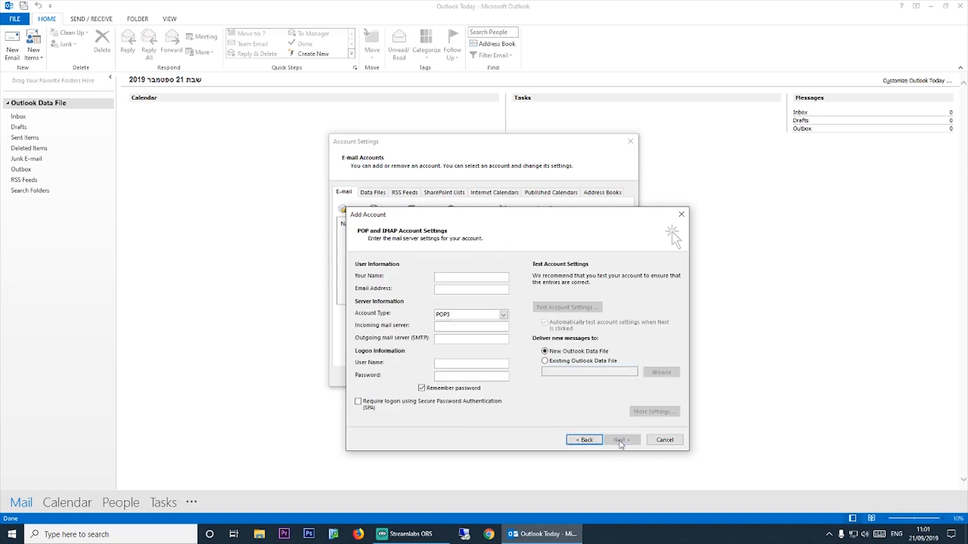
# - Enter IQ Tutorials as the display name, fill in the e-mail address and set the account type to IMAP
pyautogui.write('i')
pyautogui.write('Q Tutorial')
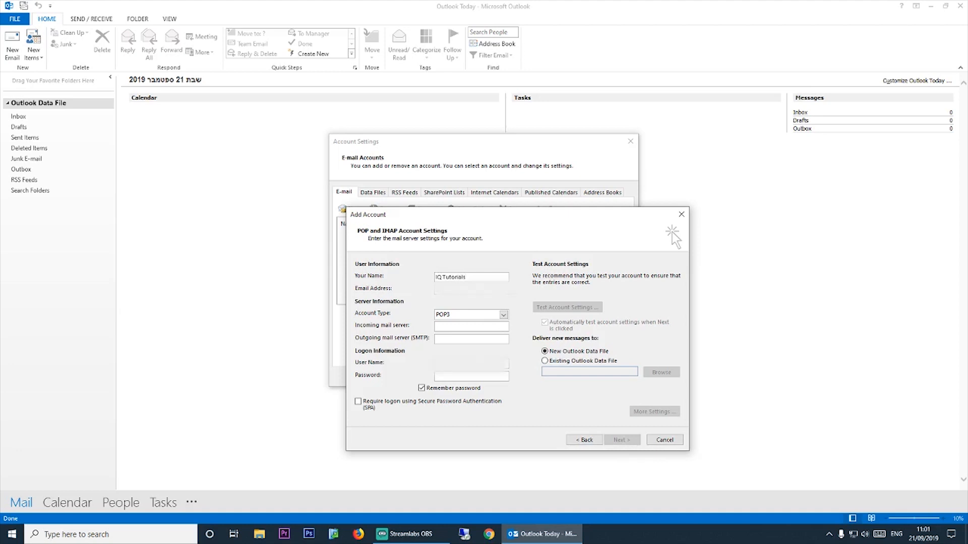
pyautogui.click(503, 314)
pyautogui.click(446, 331)
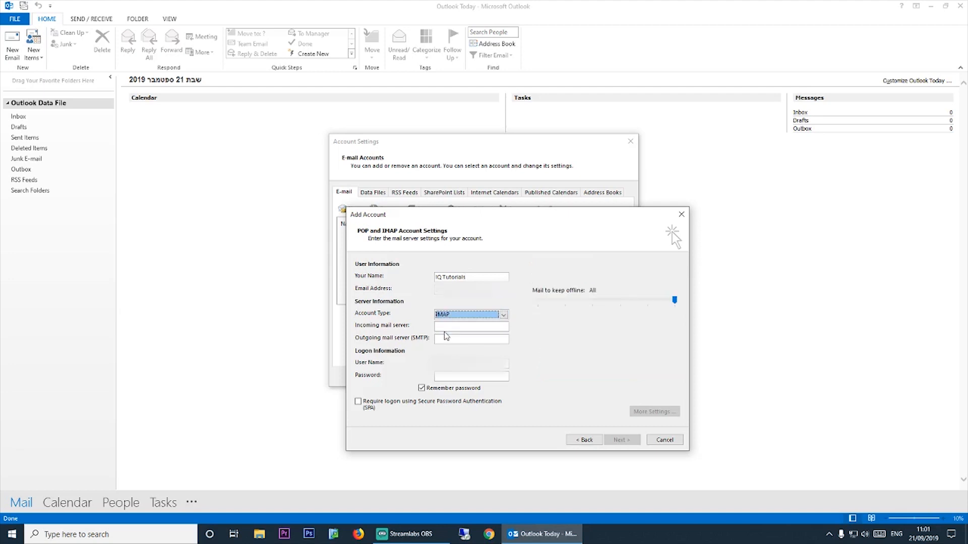
# - Set the incoming mail server to imap.gmail.com and the outgoing server to smtp.gmail.com, and enter the account password
pyautogui.click(469, 326)
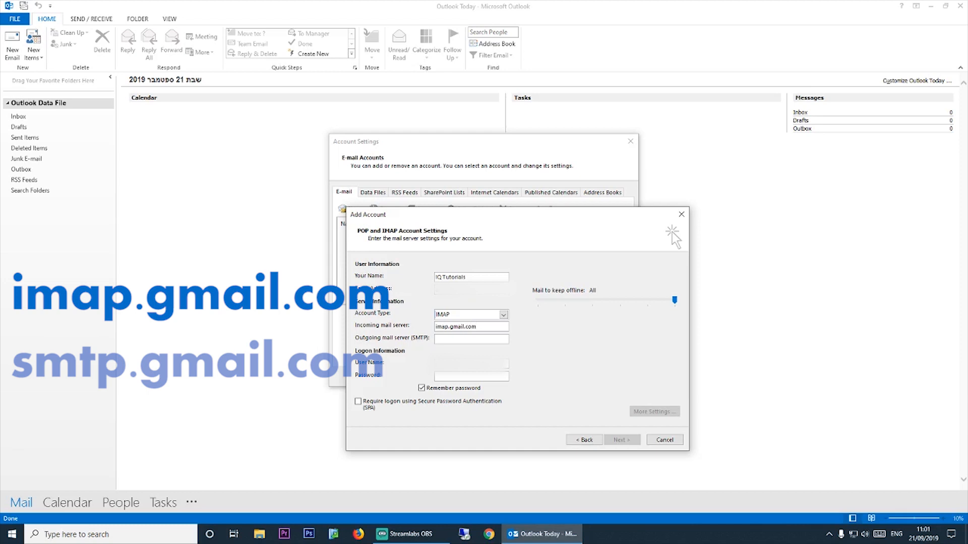
pyautogui.write('smtp.gmail.com')
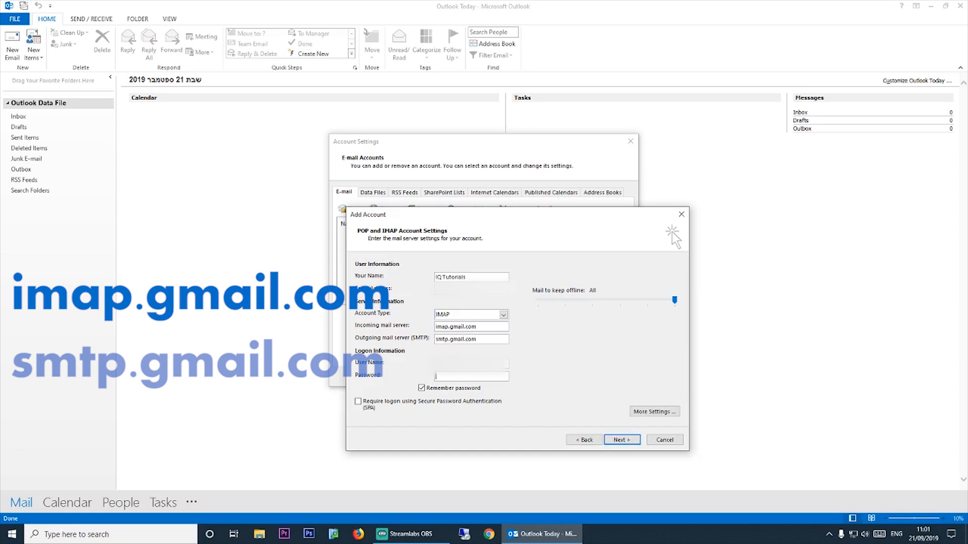
pyautogui.press('Tab')
pyautogui.press('Tab')
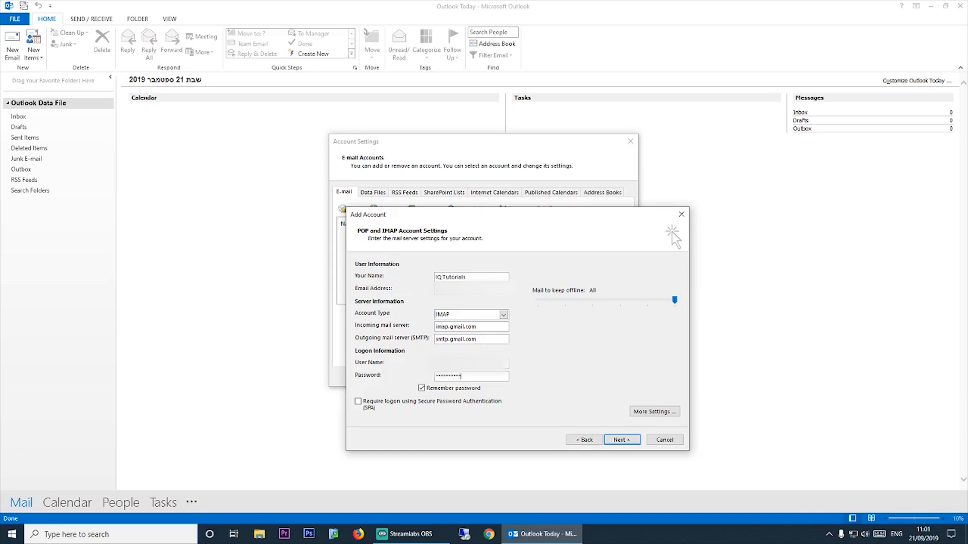
# - Require authentication for the outgoing SMTP server, logging on with a separately entered user name and account password
pyautogui.click(666, 412)
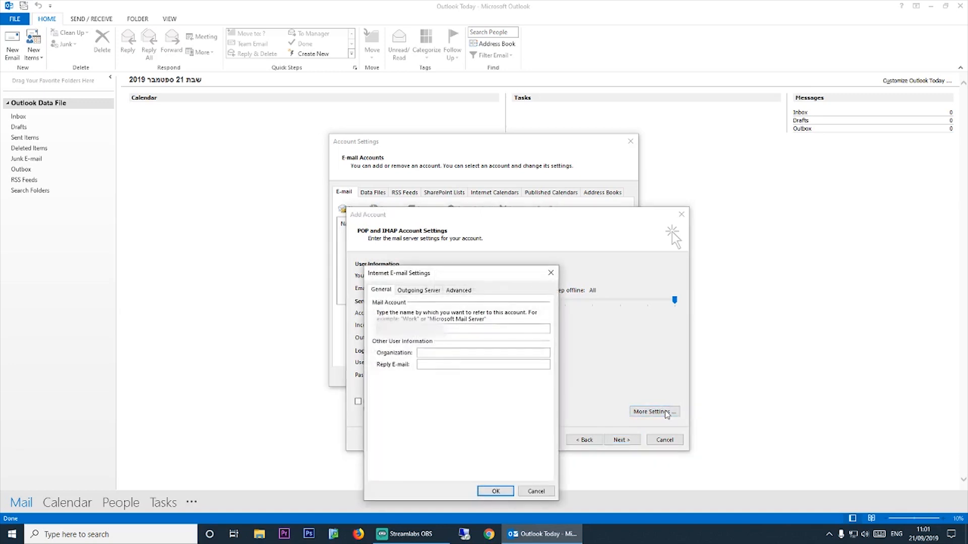
pyautogui.click(422, 293)
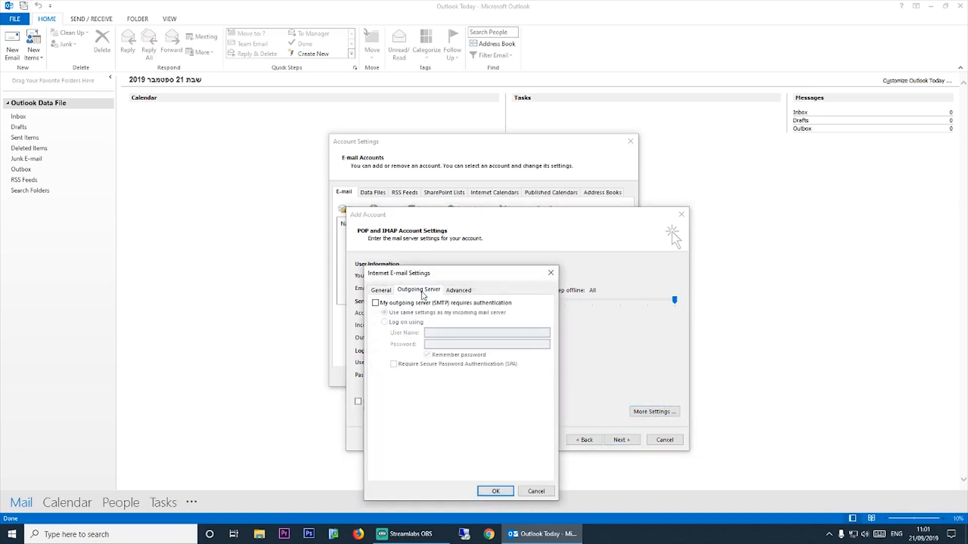
pyautogui.click(376, 304)
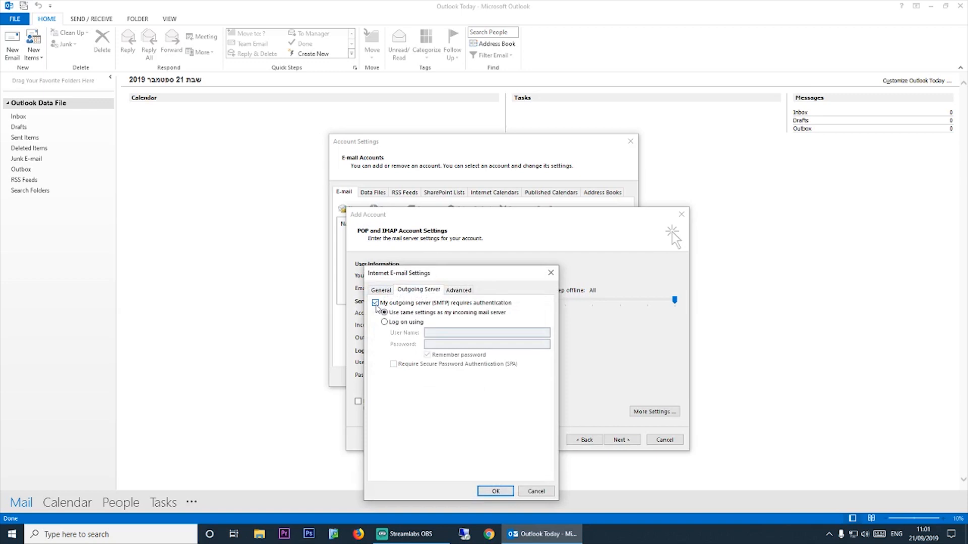
pyautogui.click(385, 322)
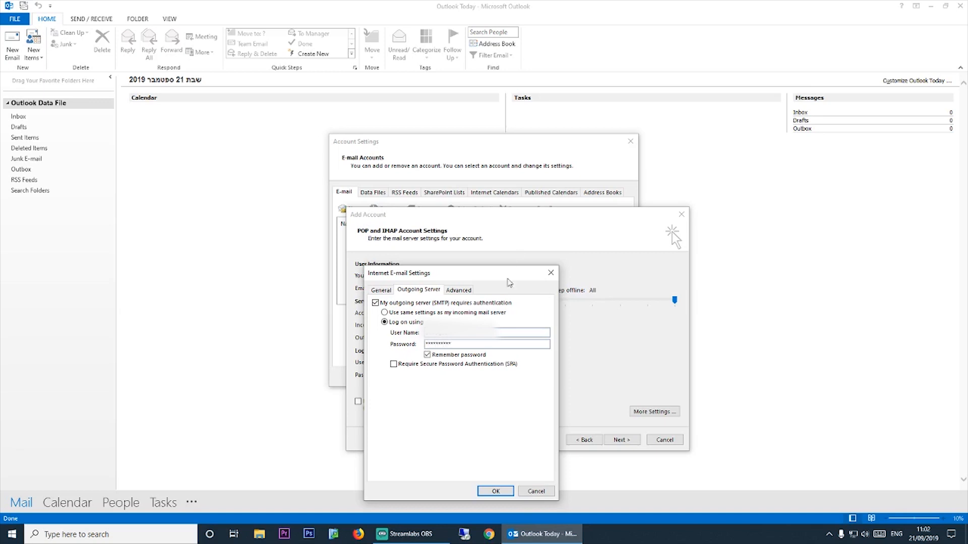
# - Set the incoming IMAP server port to 993 with SSL encryption in the advanced settings
pyautogui.click(465, 291)
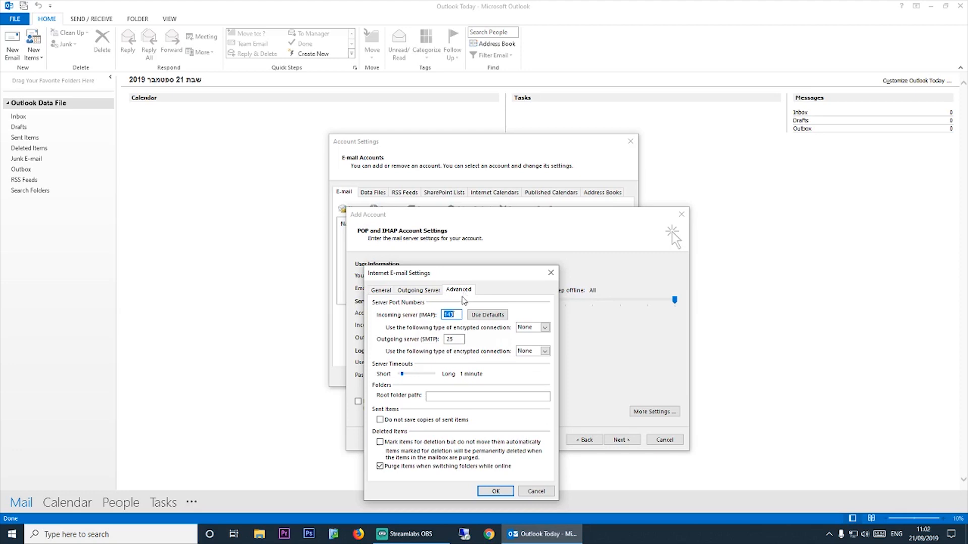
pyautogui.write('993')
pyautogui.click(545, 327)
pyautogui.click(542, 345)
# - Set the outgoing SMTP server's encryption to TLS, replace its port number and confirm the additional account settings
pyautogui.click(545, 351)
pyautogui.click(540, 374)
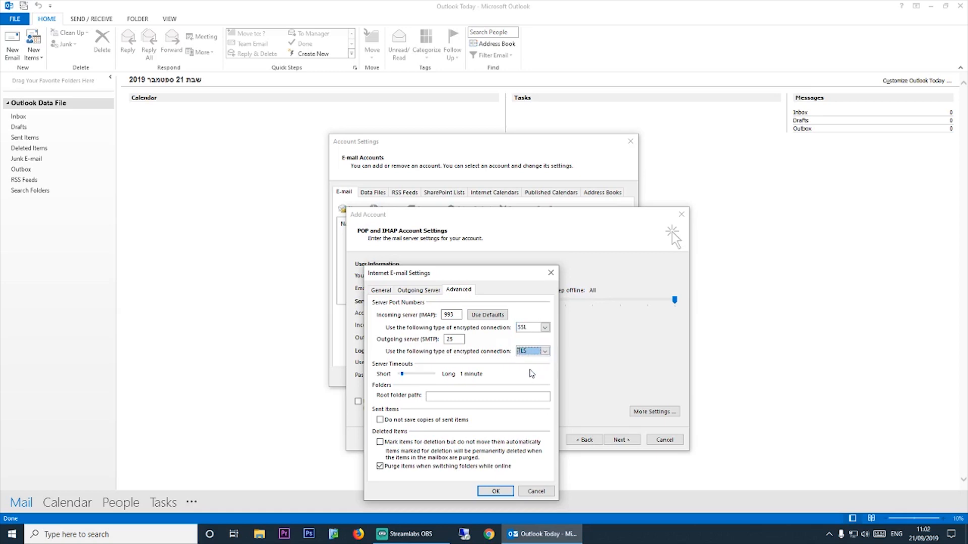
pyautogui.doubleClick(457, 339)
pyautogui.write('5')
pyautogui.click(495, 491)
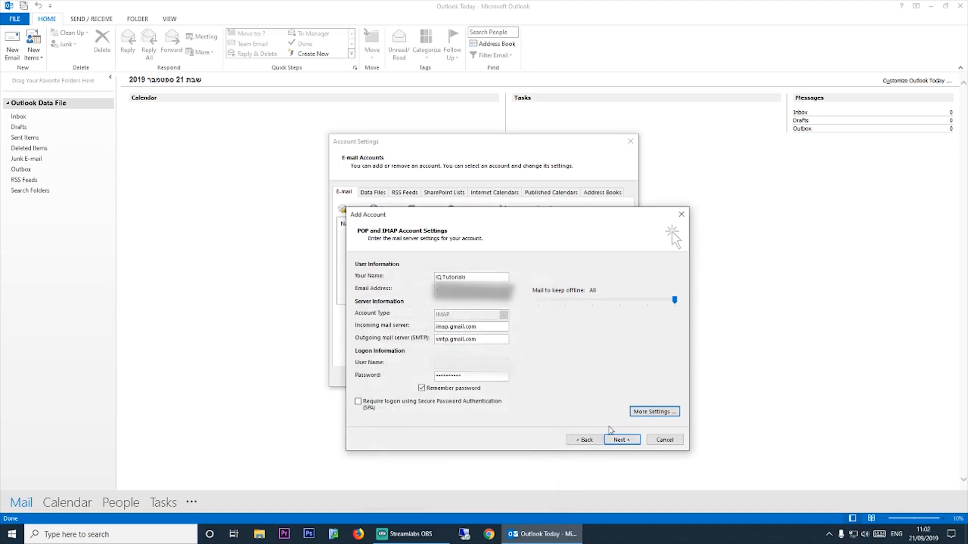
# - Run the account settings test and finish adding the Gmail account
pyautogui.click(619, 440)
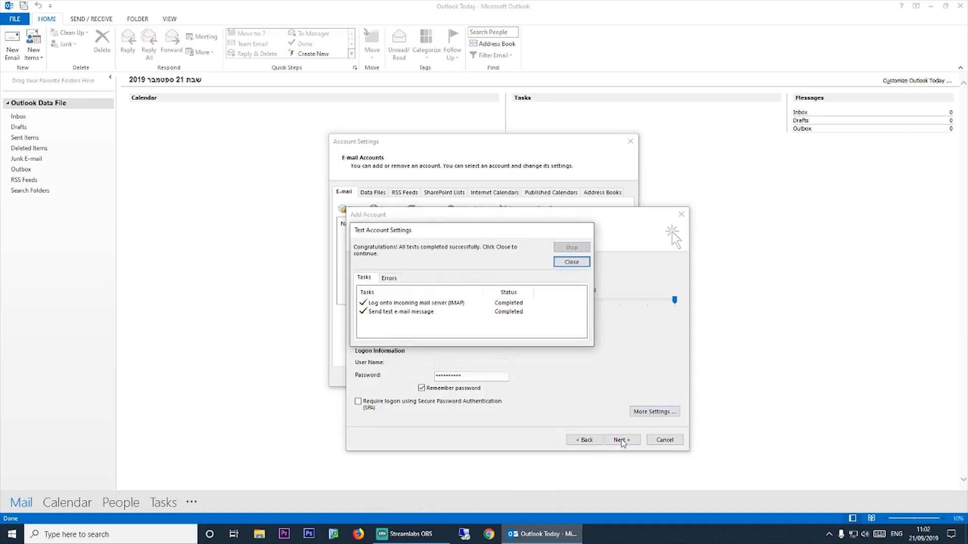
pyautogui.click(572, 262)
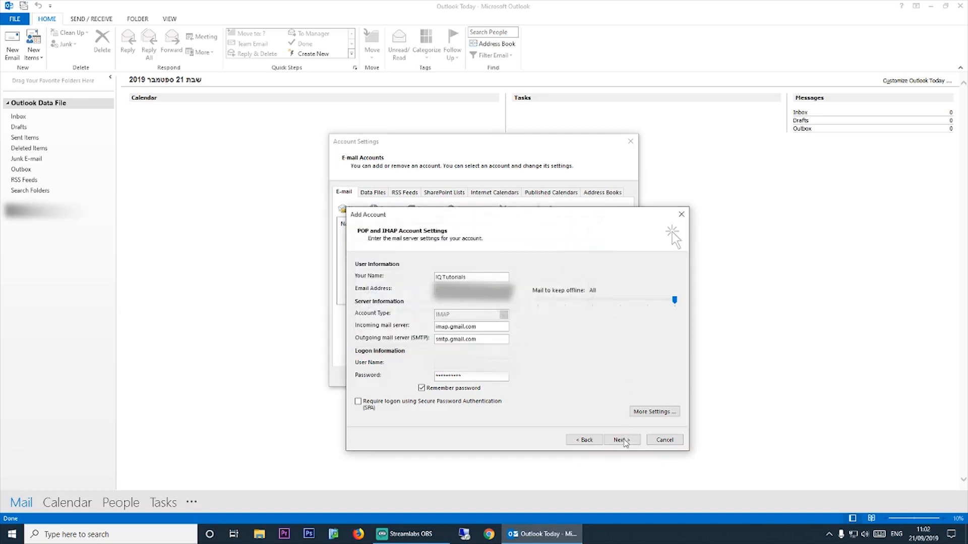
pyautogui.click(624, 440)
pyautogui.click(625, 382)
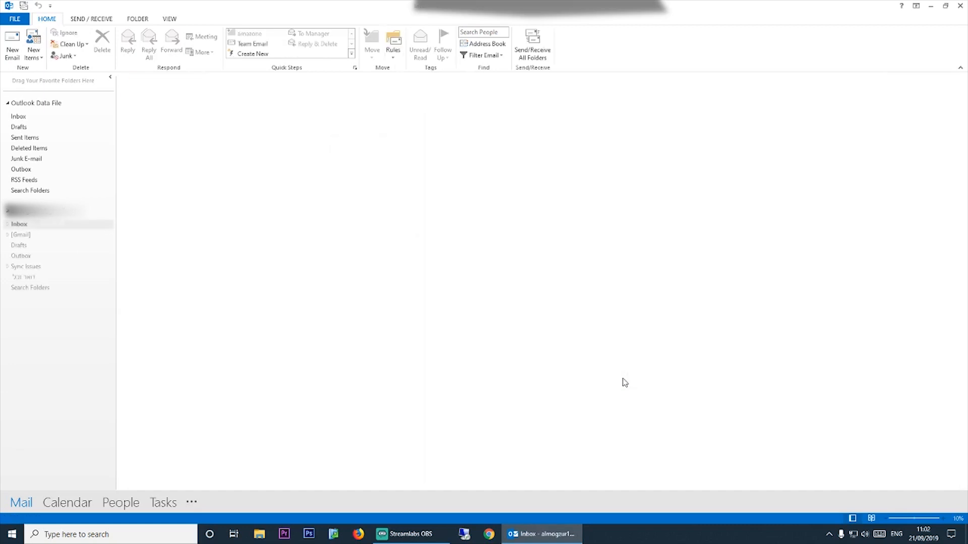
pyautogui.click(29, 117)
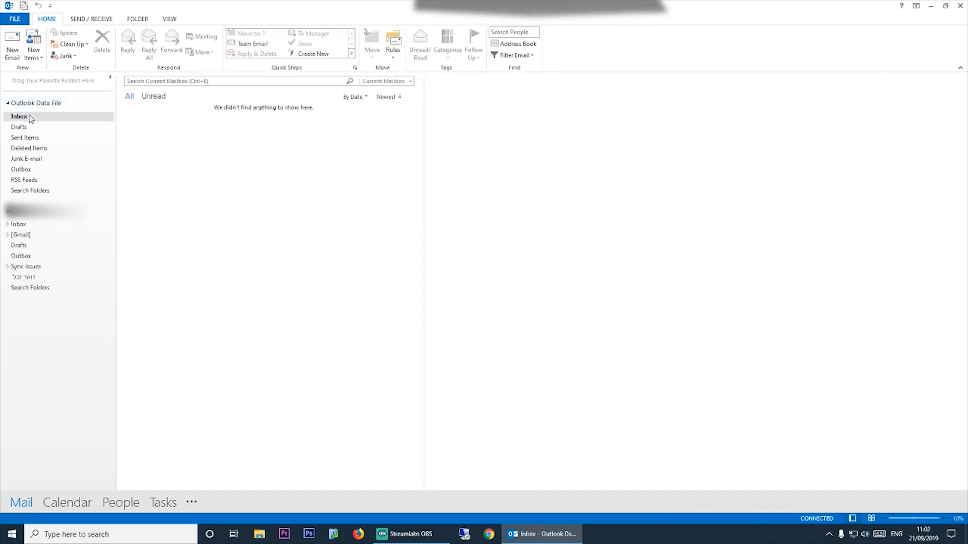
pyautogui.click(101, 19)
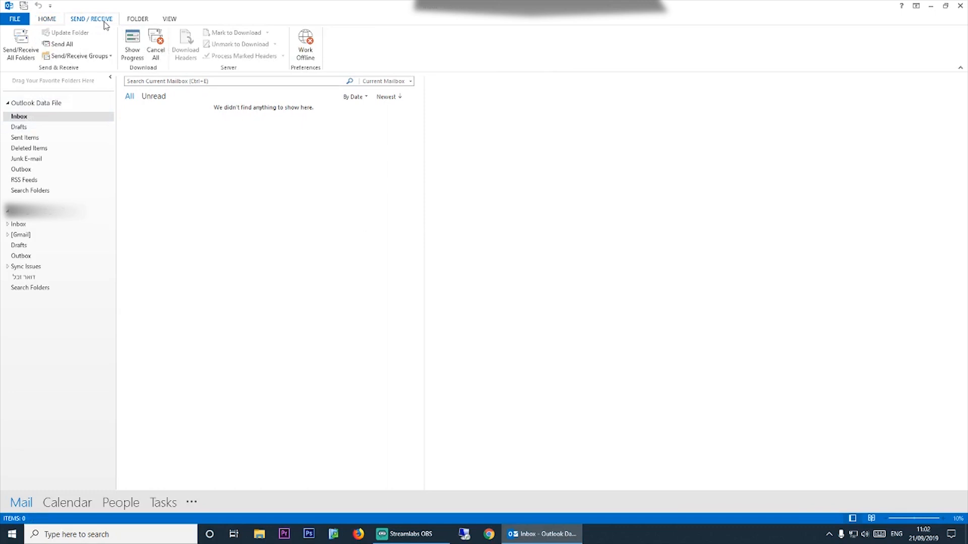
pyautogui.click(28, 48)
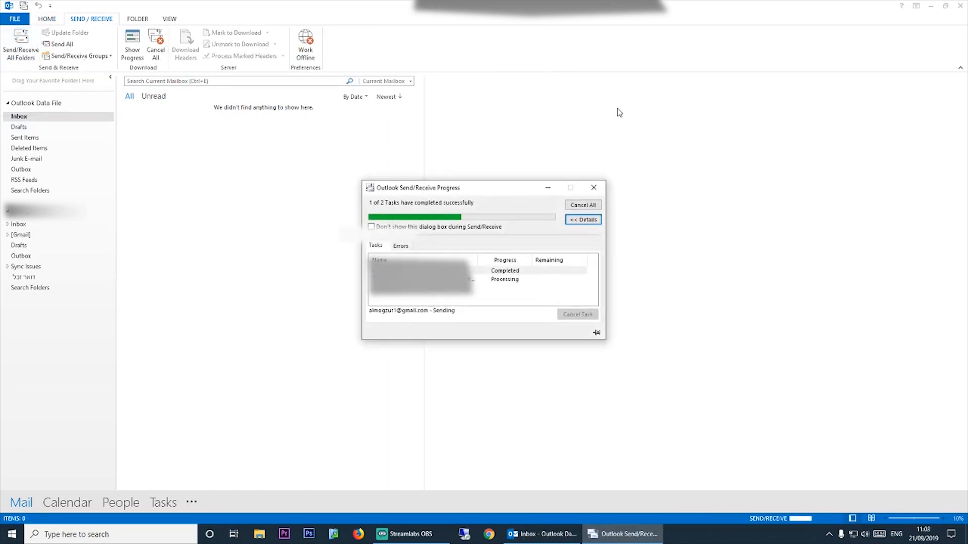